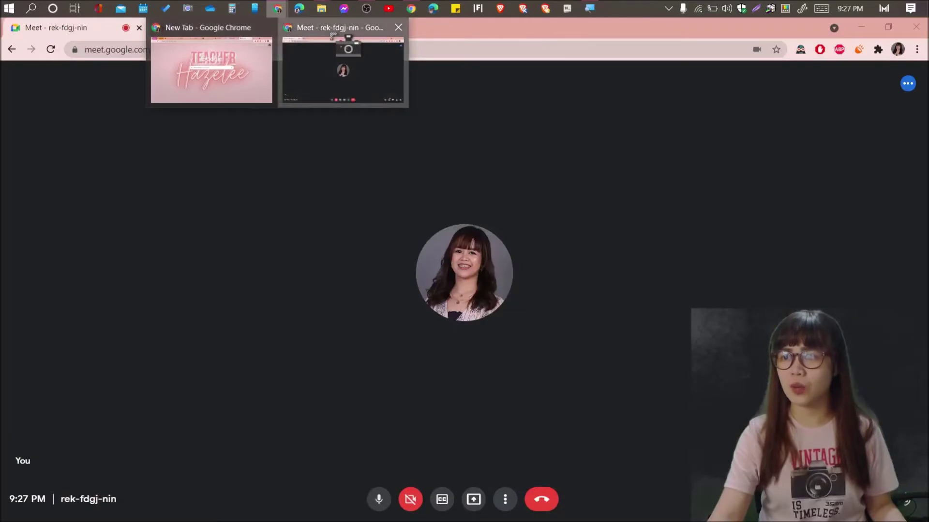
# Bring the Google Meet call window to the front from Chrome's taskbar preview
pyautogui.click(372, 40)
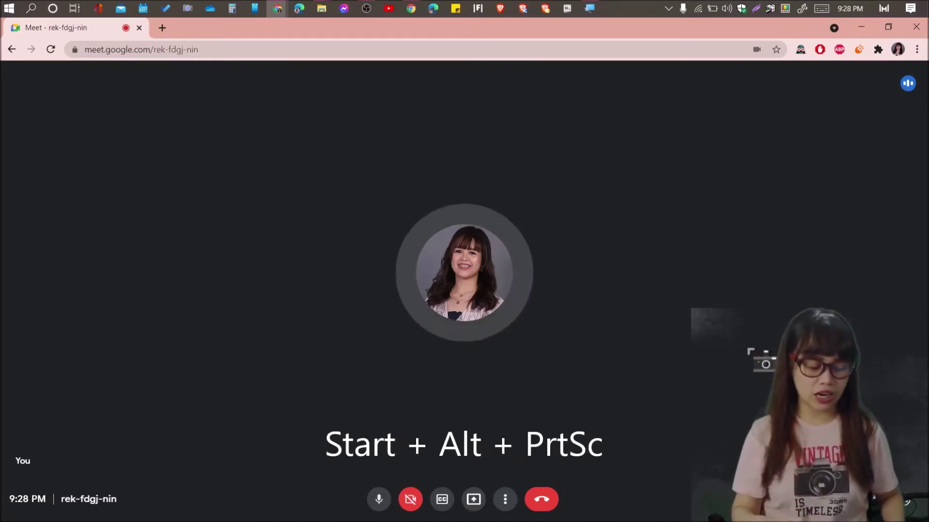
# Screenshot the Meet window with Win+Alt+PrtSc, then show the Xbox Game Bar widgets
pyautogui.press('super+alt+Print')
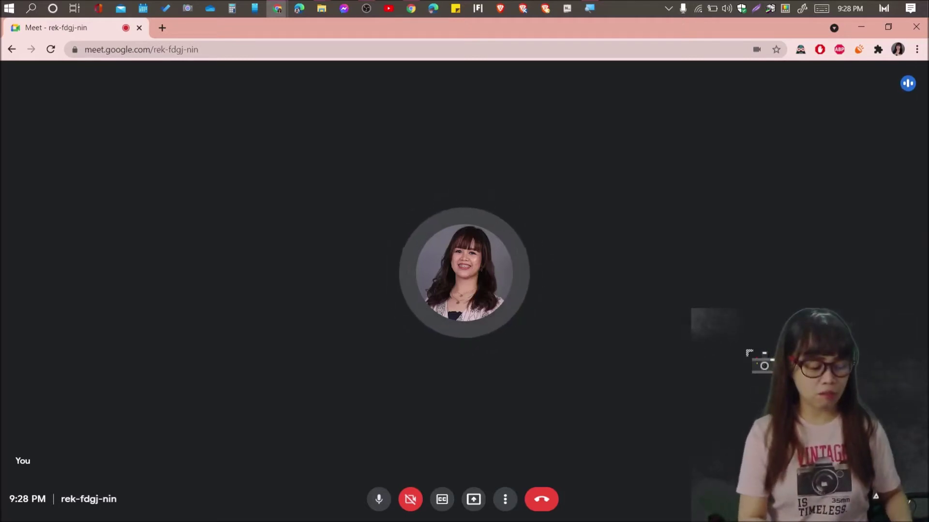
pyautogui.press('super+g')
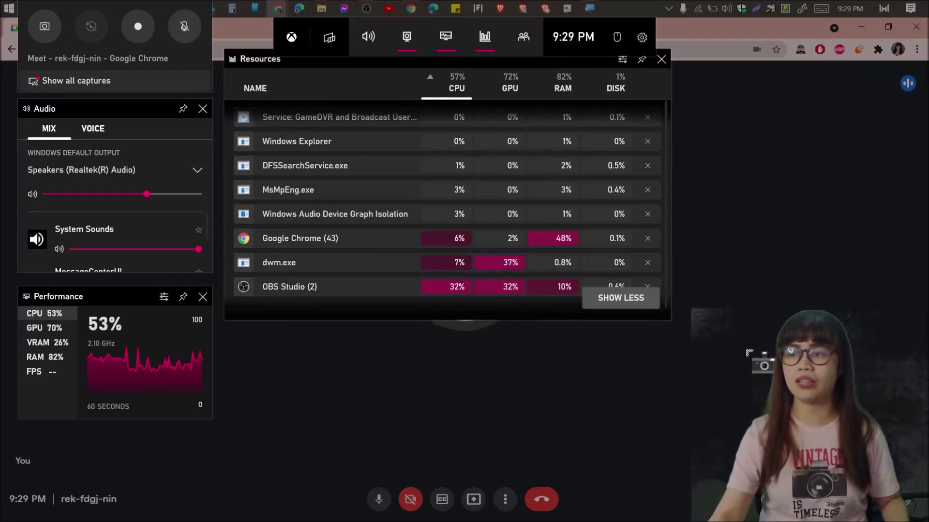
# Dismiss the Xbox Game Bar overlay with Win+G to return to the Meet call
pyautogui.press('super+g')
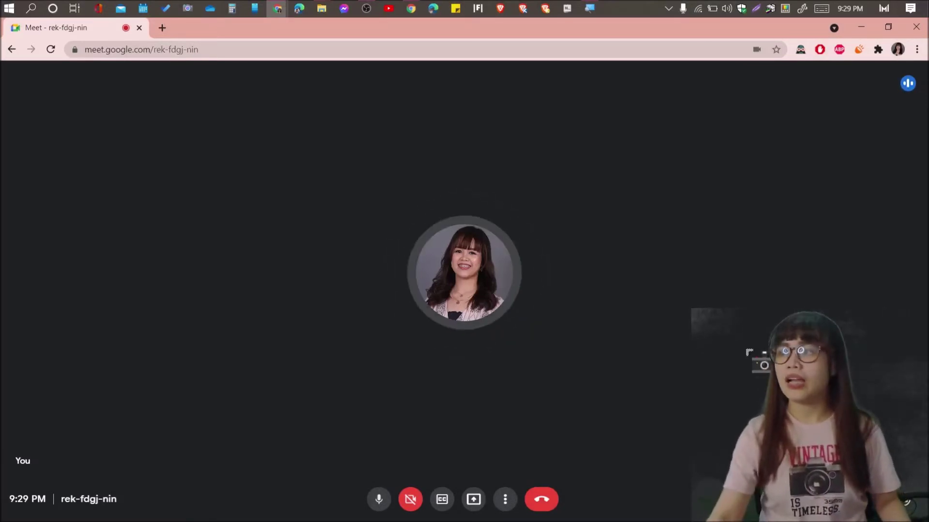
# Open a new Chrome tab and save a screenshot of the new tab page
pyautogui.click(162, 28)
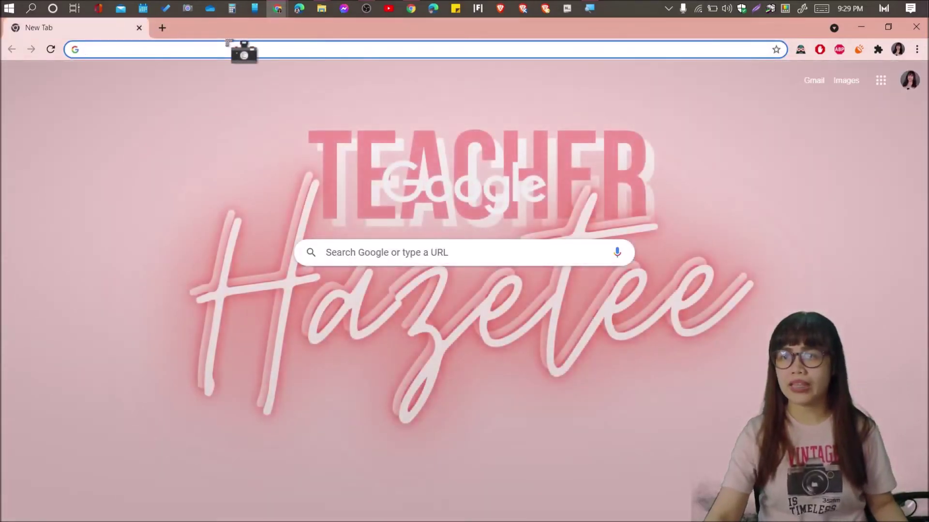
pyautogui.click(224, 118)
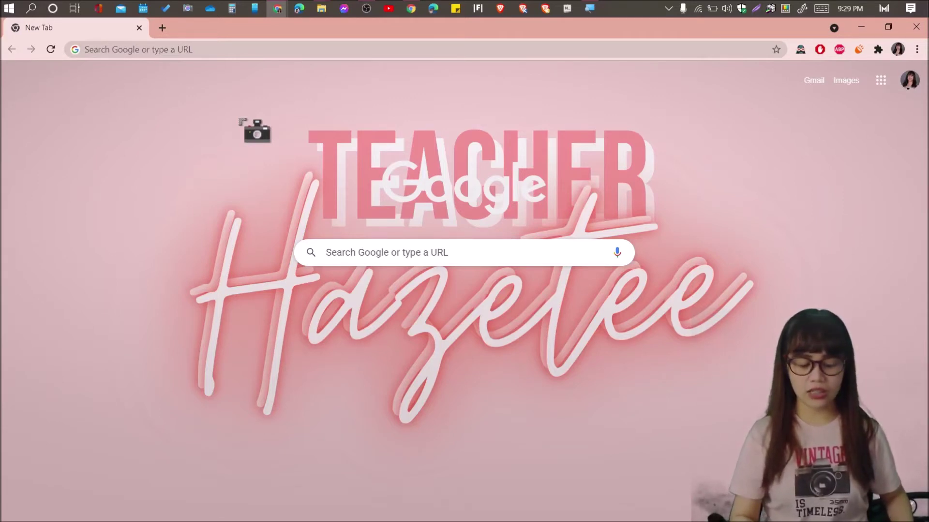
pyautogui.press('super+alt+Print')
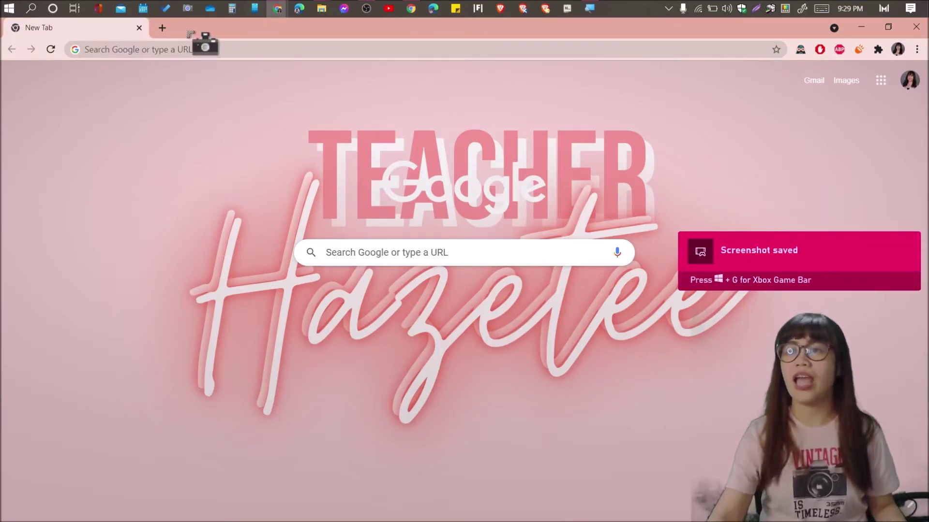
# Load the Facebook profile page by entering 'fac' in the address bar
pyautogui.click(180, 47)
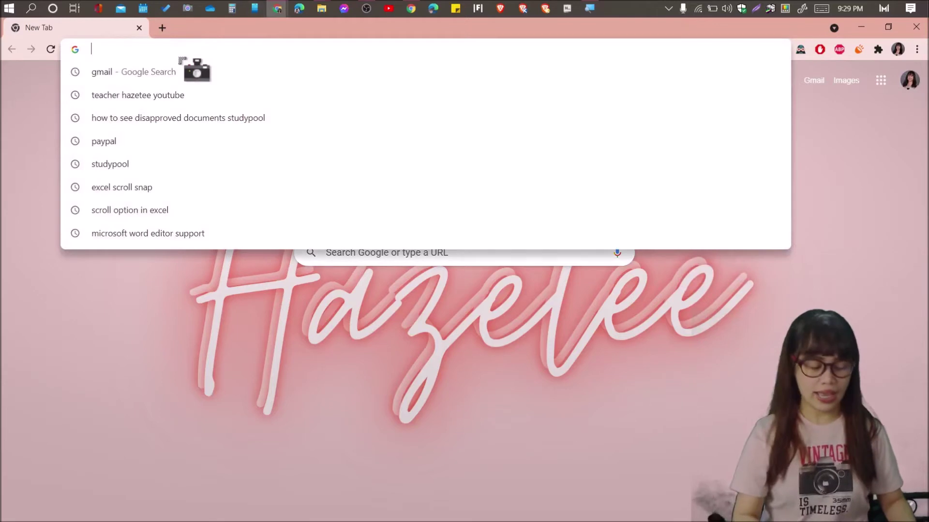
pyautogui.write('fac')
pyautogui.press('Return')
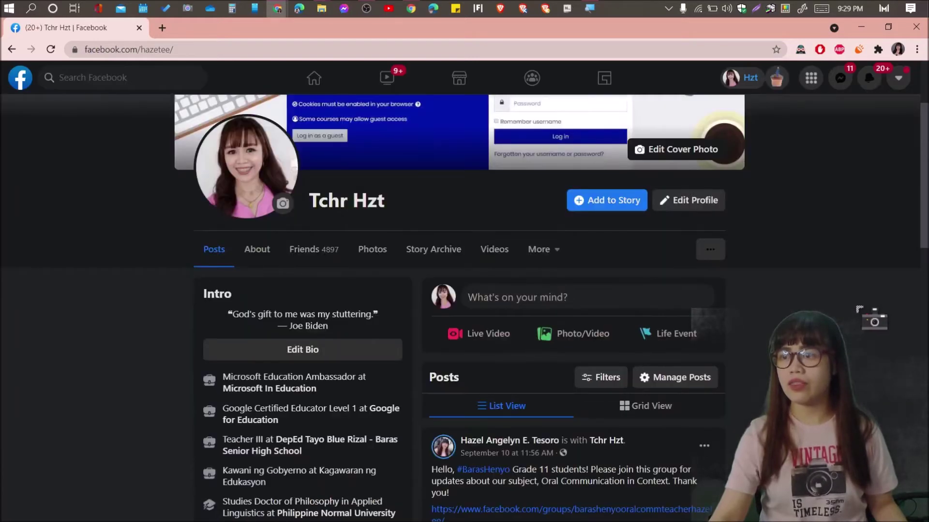
# Scroll up to the Baras Senior High School cover photo and screenshot the profile
pyautogui.scroll(3, 459, 308)
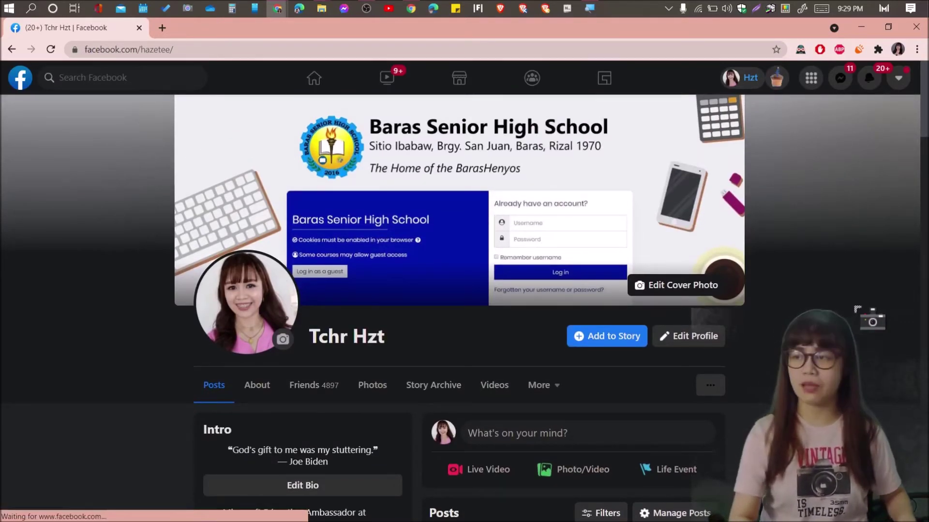
pyautogui.press('super+alt+Print')
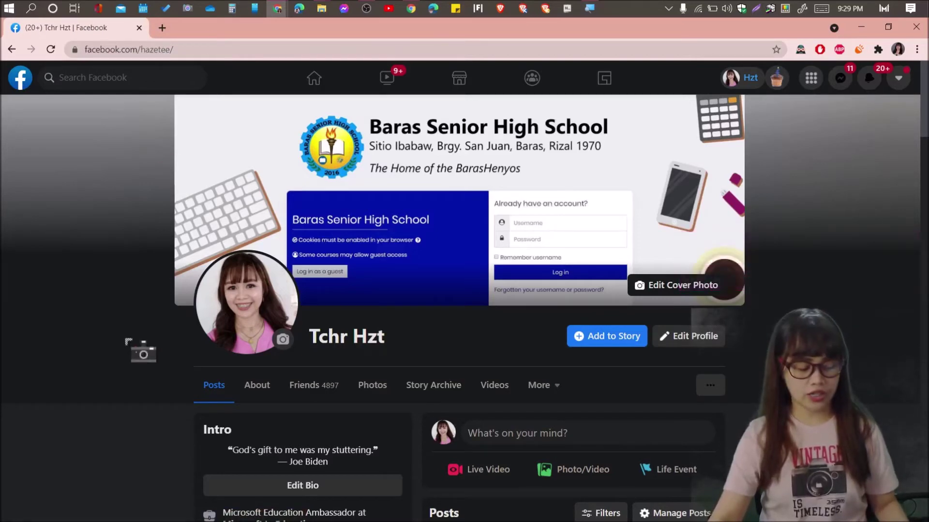
# Play the Baras SHS Old Building video from Videos, screenshot it, and close VLC
pyautogui.press('super+e')
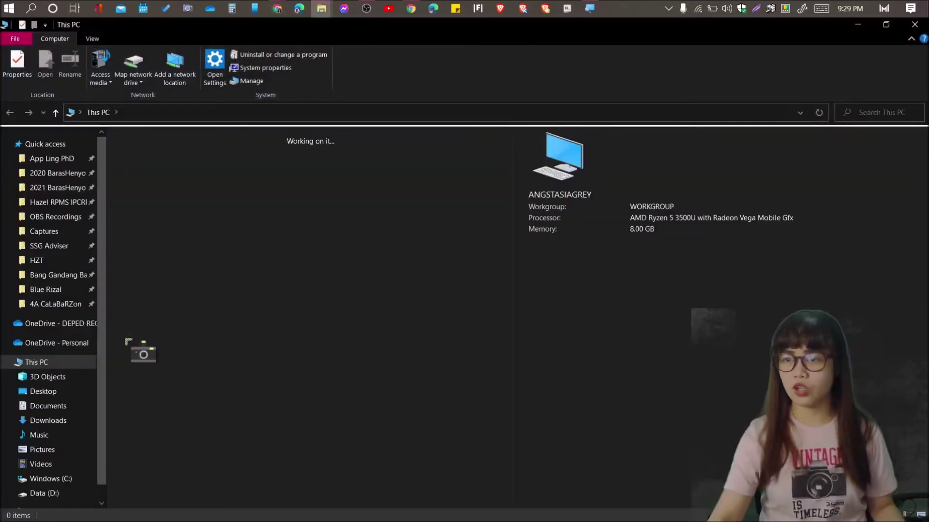
pyautogui.click(28, 464)
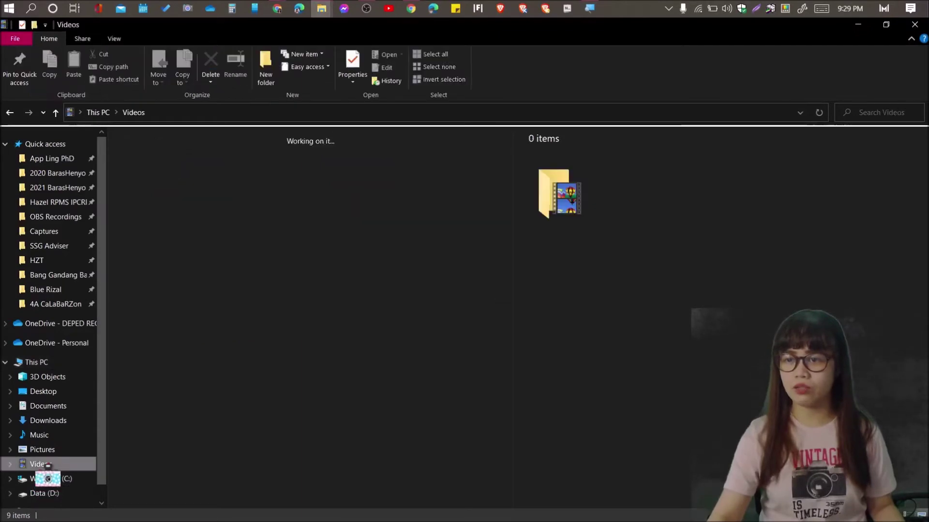
pyautogui.doubleClick(283, 279)
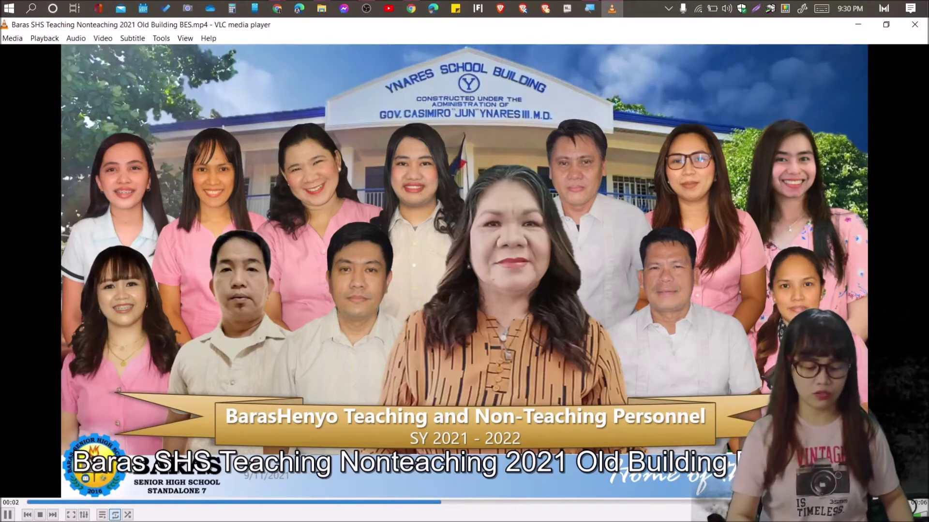
pyautogui.press('super+alt+Print')
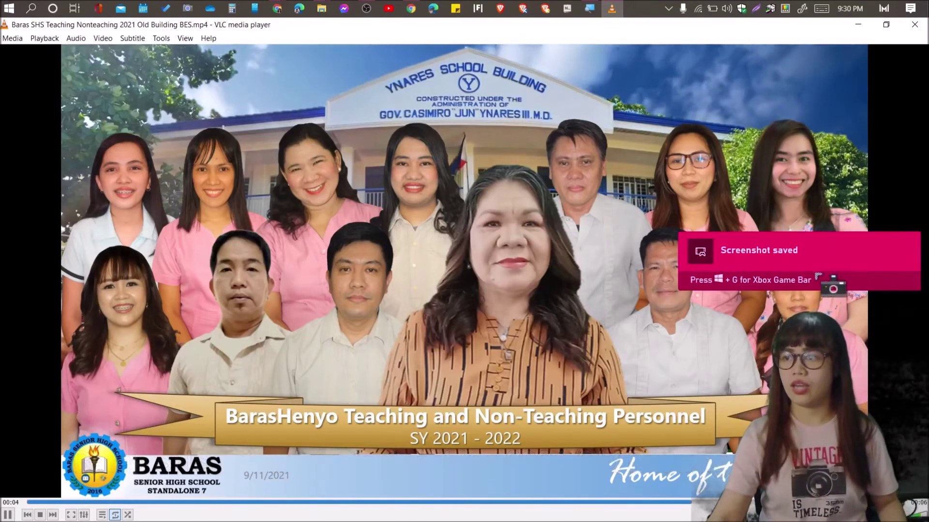
pyautogui.hotkey('alt', 'F4')
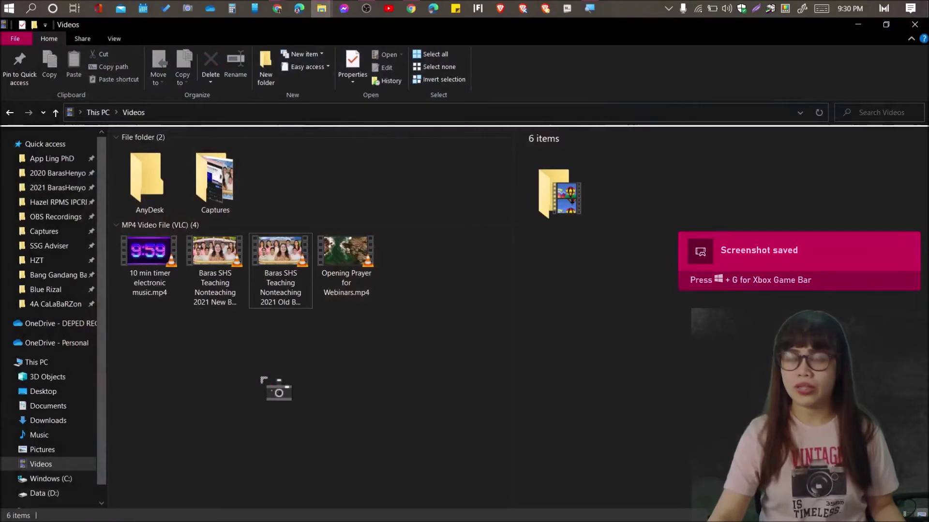
pyautogui.press('super')
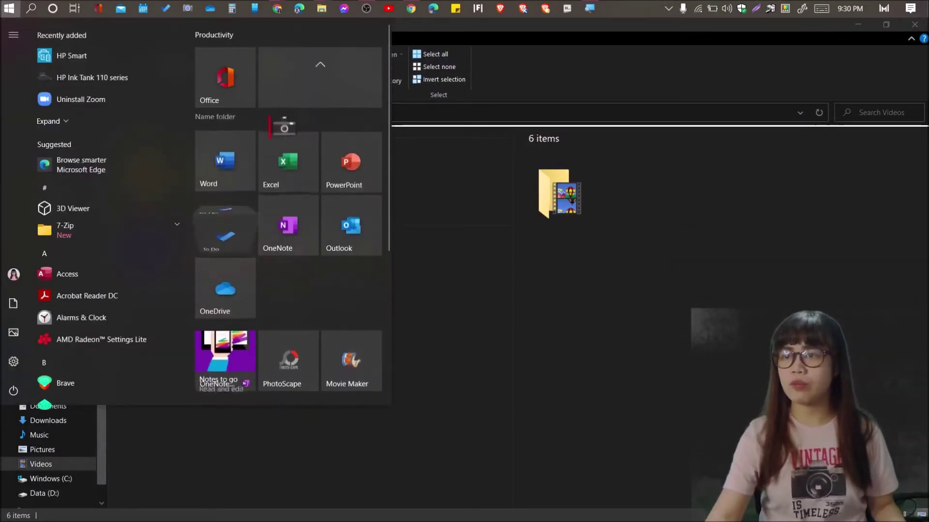
# Type 'Hello' in a new Word document and enlarge it with Grow Font
pyautogui.press('Escape')
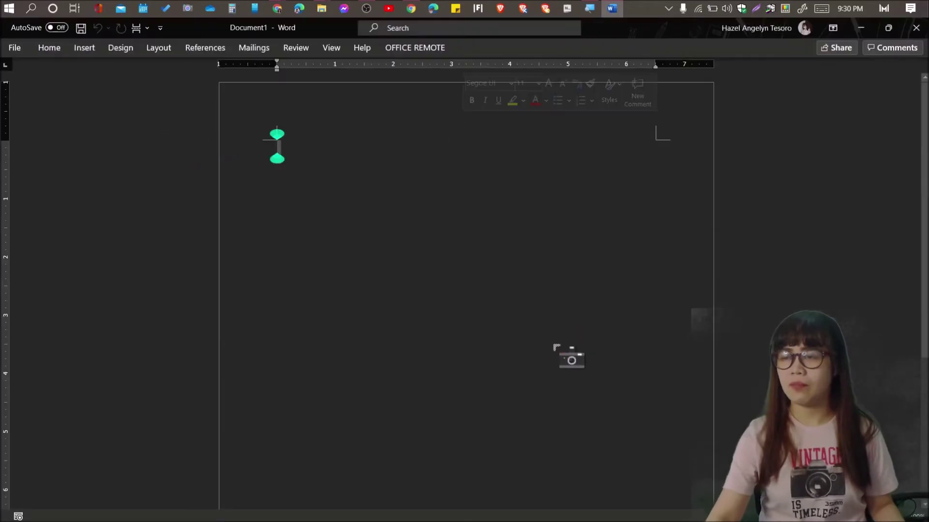
pyautogui.write('Hello')
pyautogui.hotkey('ctrl', 'a')
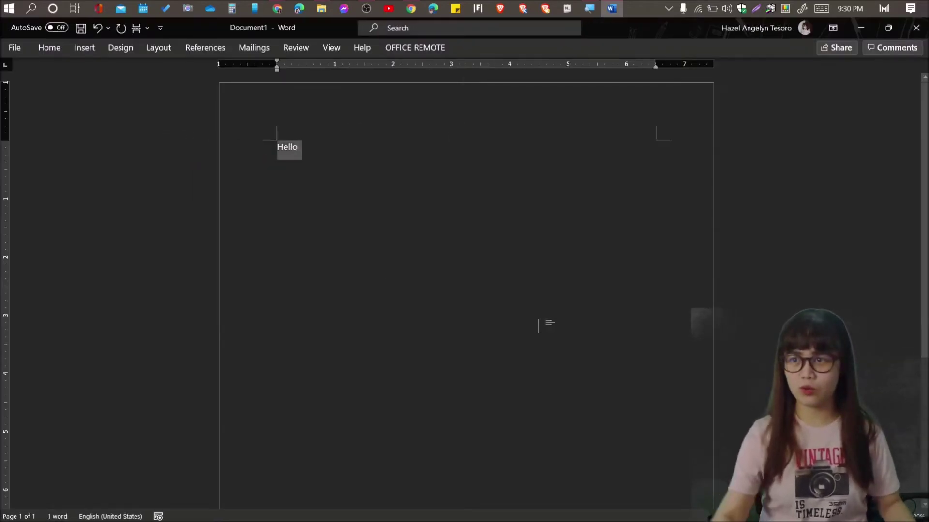
pyautogui.rightClick(295, 153)
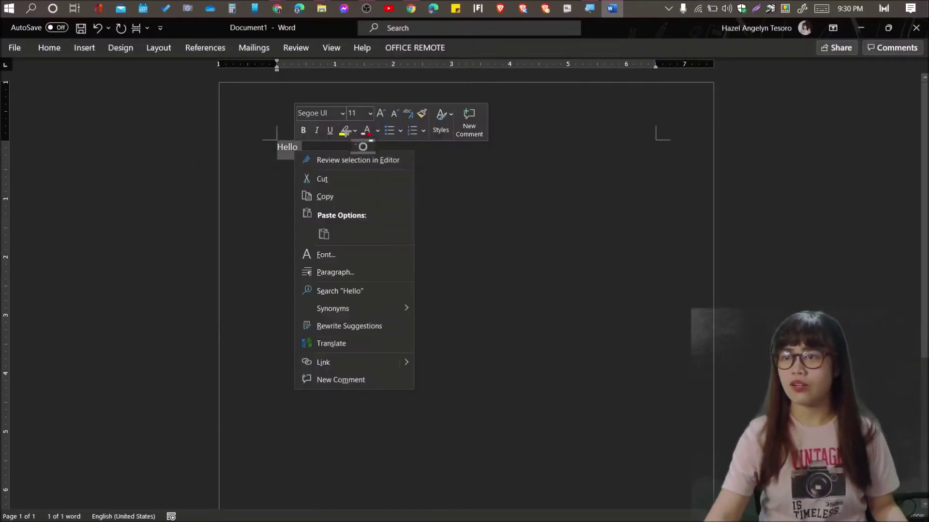
pyautogui.click(382, 114)
pyautogui.click(382, 115)
pyautogui.click(382, 115)
pyautogui.click(382, 115)
pyautogui.click(382, 115)
pyautogui.click(382, 115)
pyautogui.click(382, 115)
pyautogui.click(382, 114)
pyautogui.click(382, 115)
pyautogui.click(382, 115)
pyautogui.click(382, 115)
pyautogui.click(382, 115)
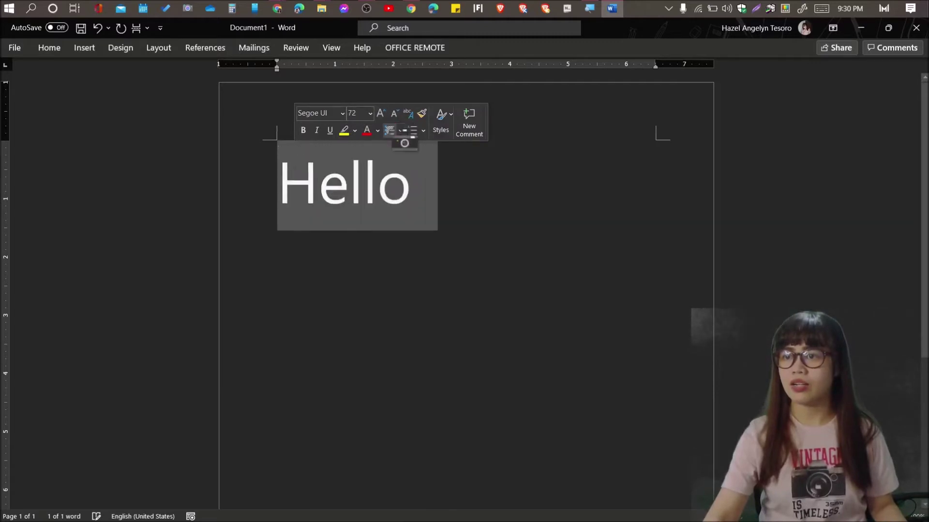
pyautogui.click(421, 271)
# Enlarge Hello further to 72 pt and save a screenshot of the page
pyautogui.doubleClick(393, 201)
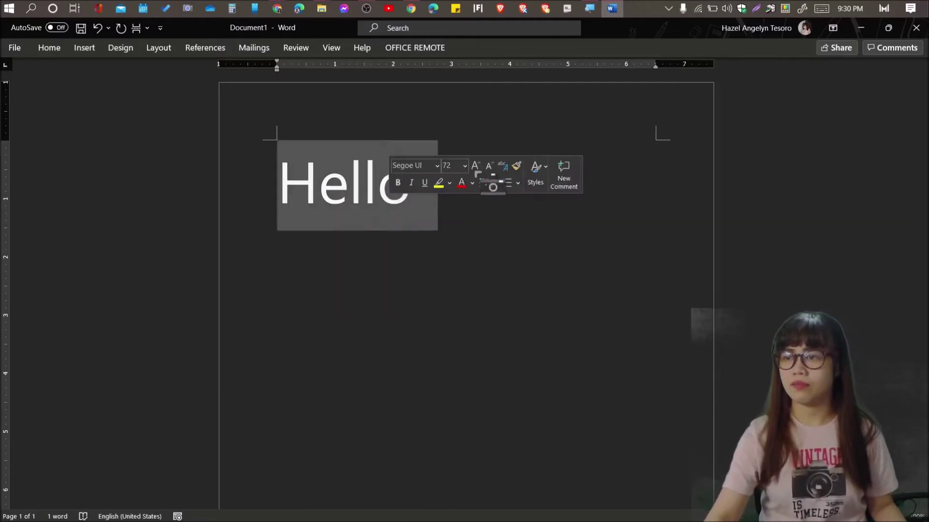
pyautogui.hotkey('ctrl', 'shift', '.')
pyautogui.hotkey('ctrl', 'shift', '.')
pyautogui.hotkey('ctrl', 'shift', '.')
pyautogui.hotkey('ctrl', 'shift', '.')
pyautogui.hotkey('ctrl', 'shift', '.')
pyautogui.click(539, 271)
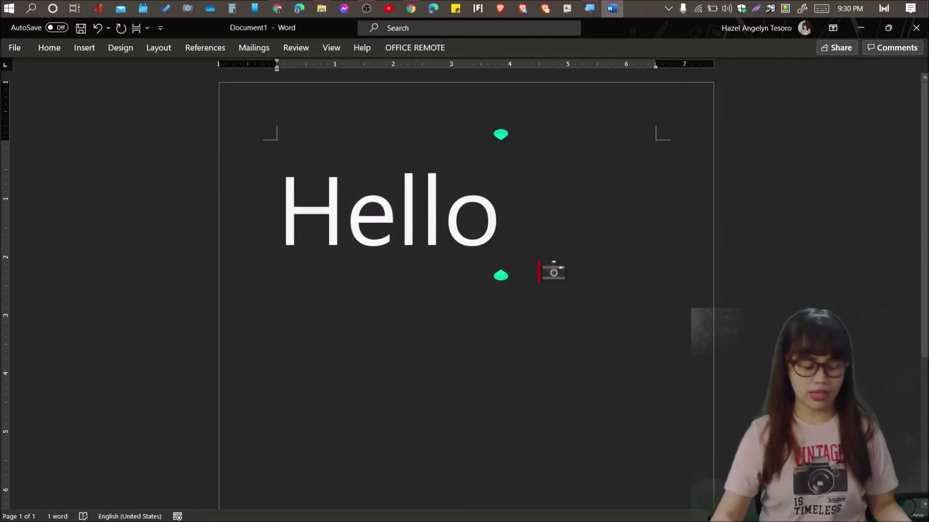
pyautogui.press('super+alt+Print')
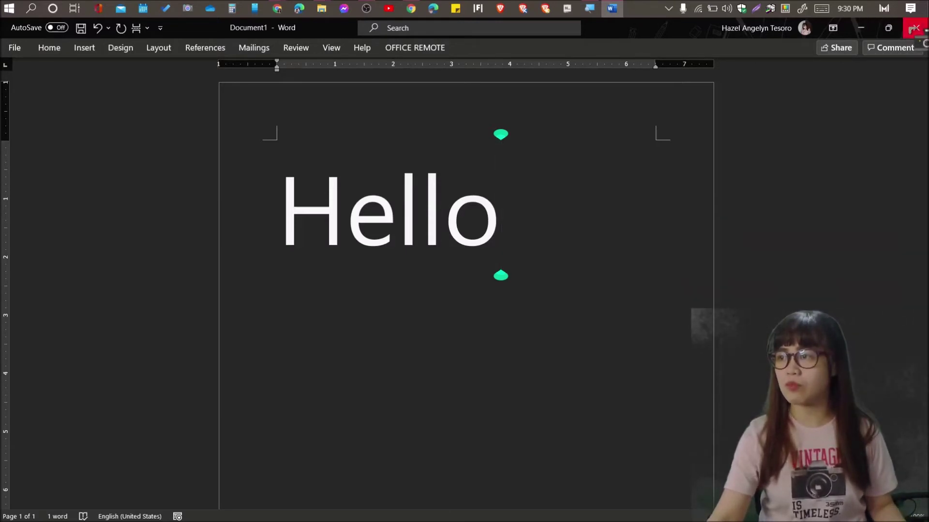
pyautogui.click(916, 28)
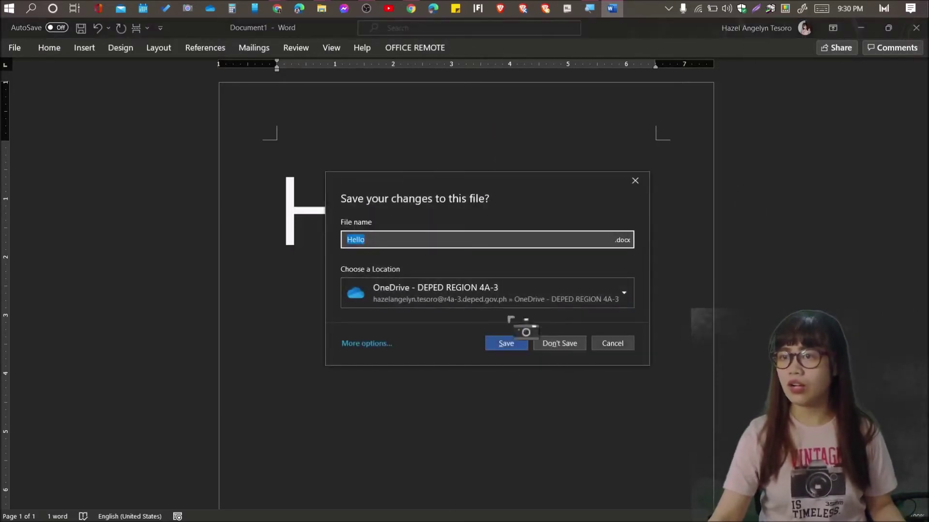
# Choose Don't Save so Word closes without keeping the Hello document
pyautogui.click(551, 342)
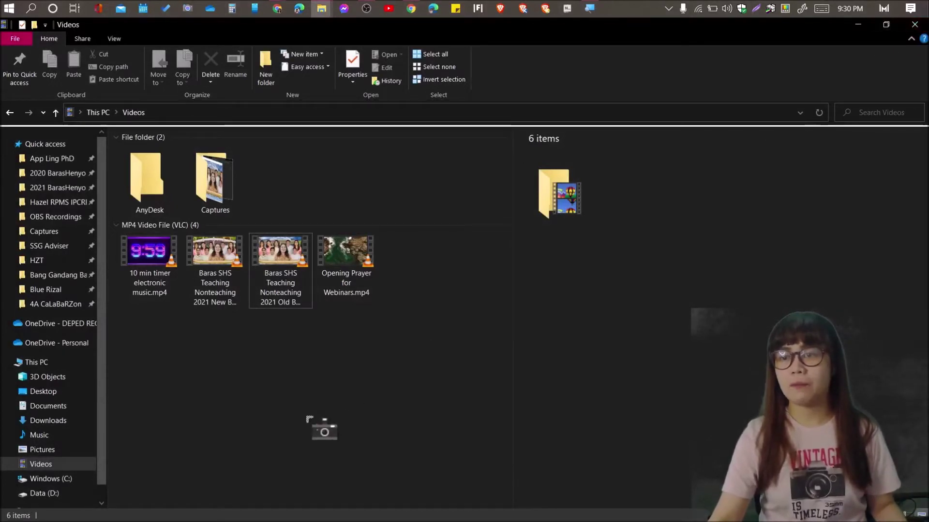
# Switch back to the Facebook tab, then open a new File Explorer window on This PC
pyautogui.hotkey('alt', 'Tab')
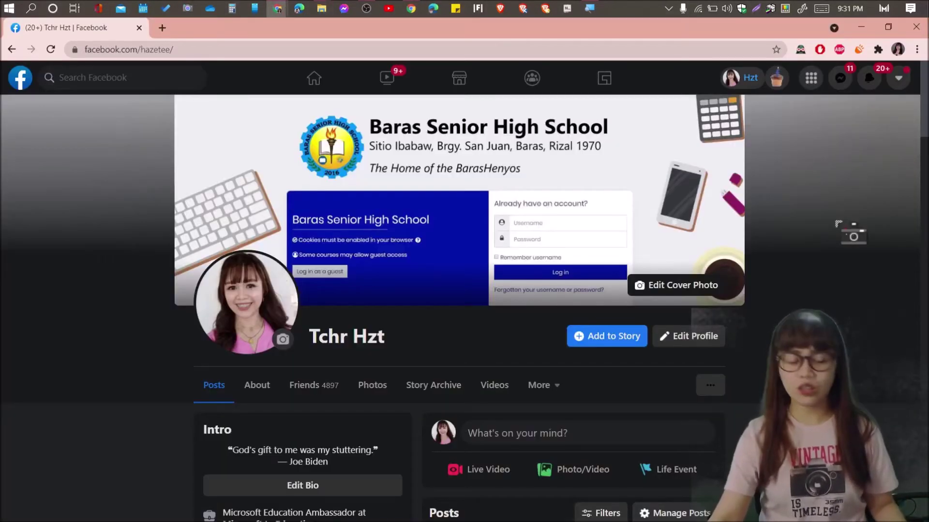
pyautogui.press('super+e')
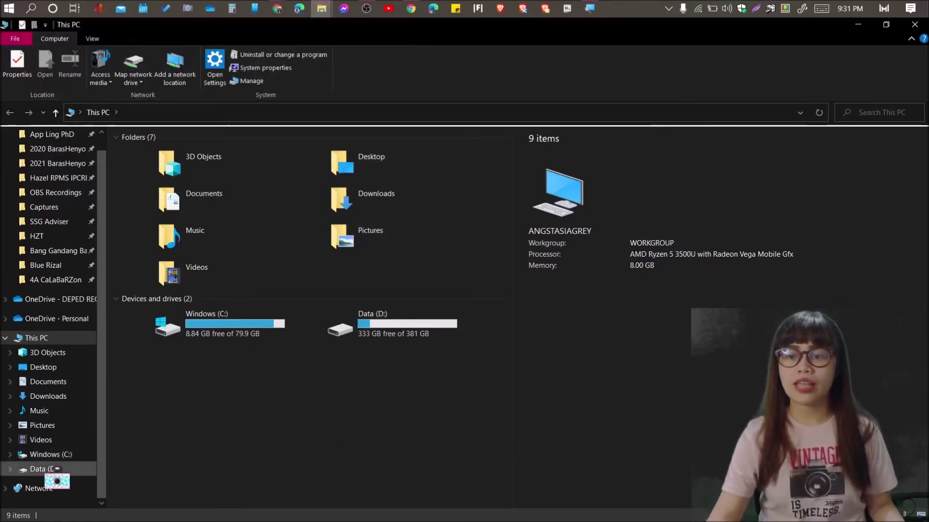
# Open Videos > Captures in Large icons view and open the first Meet screenshot
pyautogui.click(56, 439)
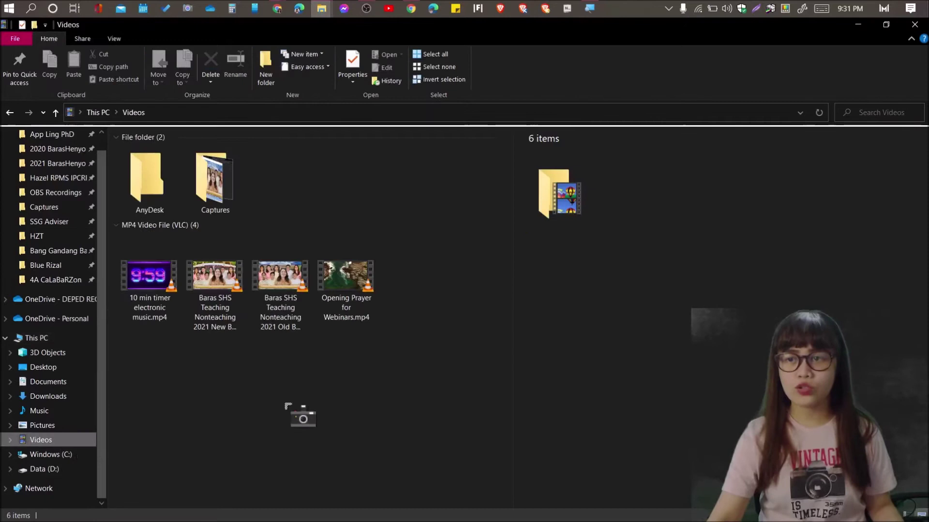
pyautogui.click(230, 186)
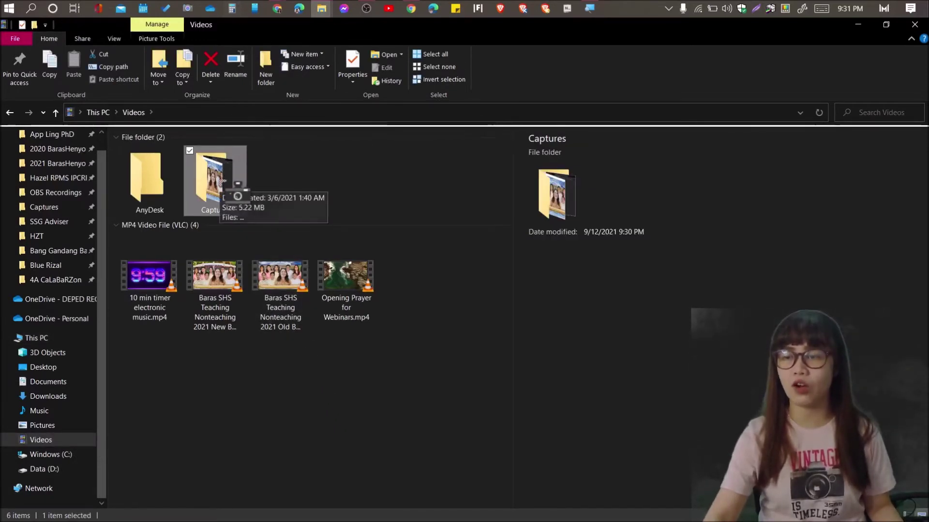
pyautogui.click(301, 190)
pyautogui.doubleClick(215, 181)
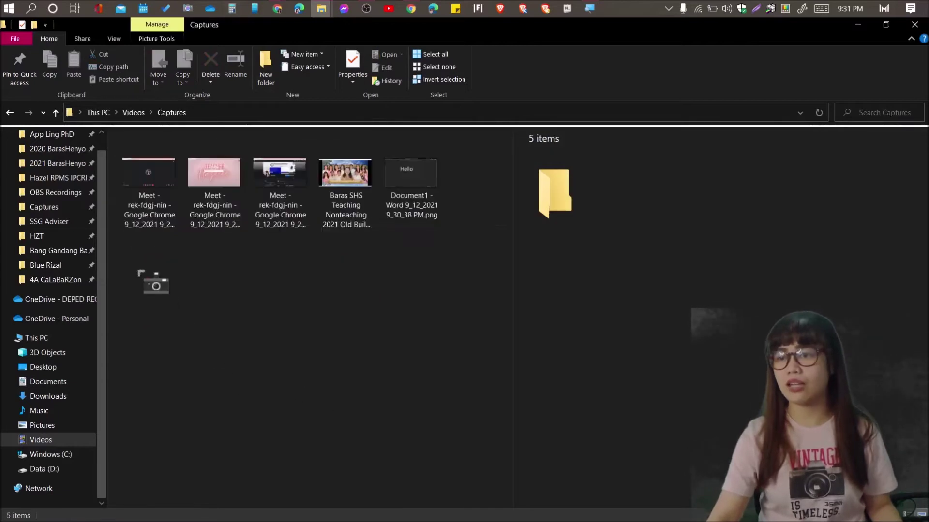
pyautogui.hotkey('ctrl', 'shift', '2')
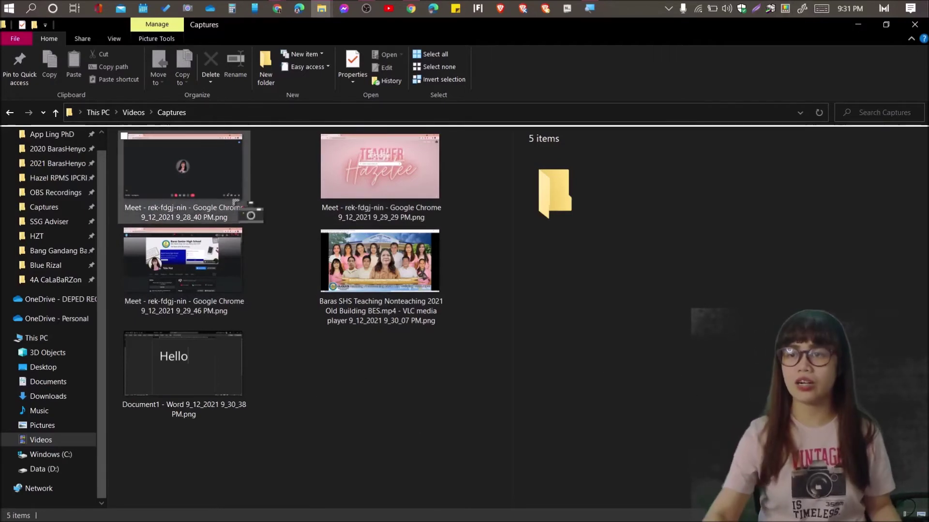
pyautogui.doubleClick(228, 194)
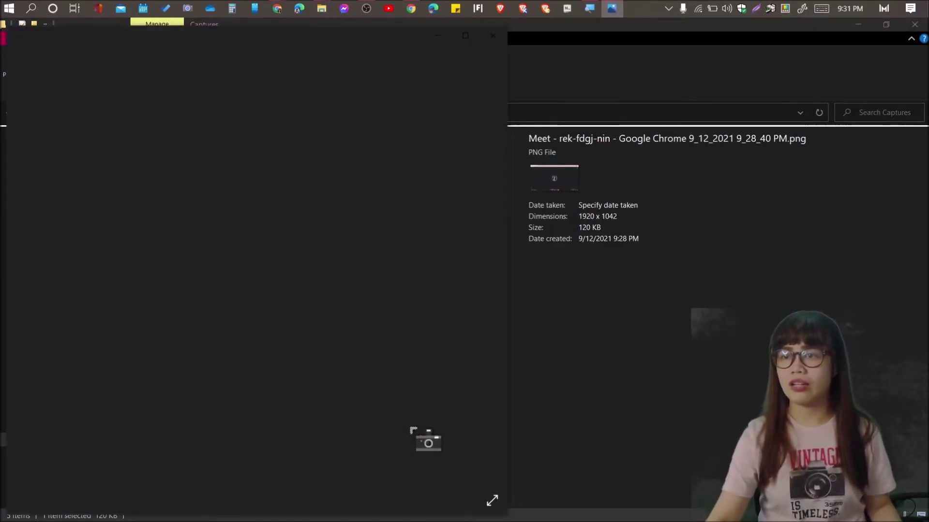
# Maximize Photos to show the 9:29:29 PM Chrome new-tab screenshot full-window
pyautogui.click(465, 35)
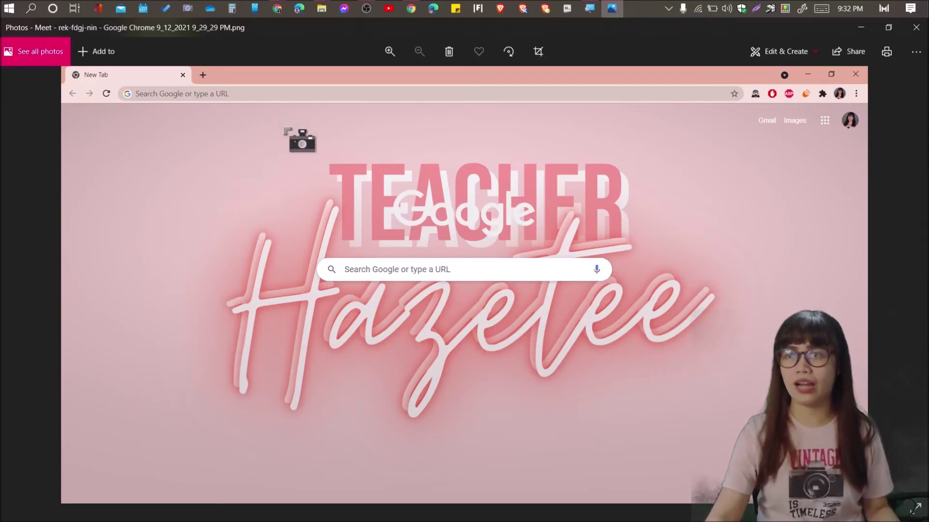
# Close the Facebook Chrome window and reload the Facebook profile in a new window
pyautogui.moveTo(277, 9)
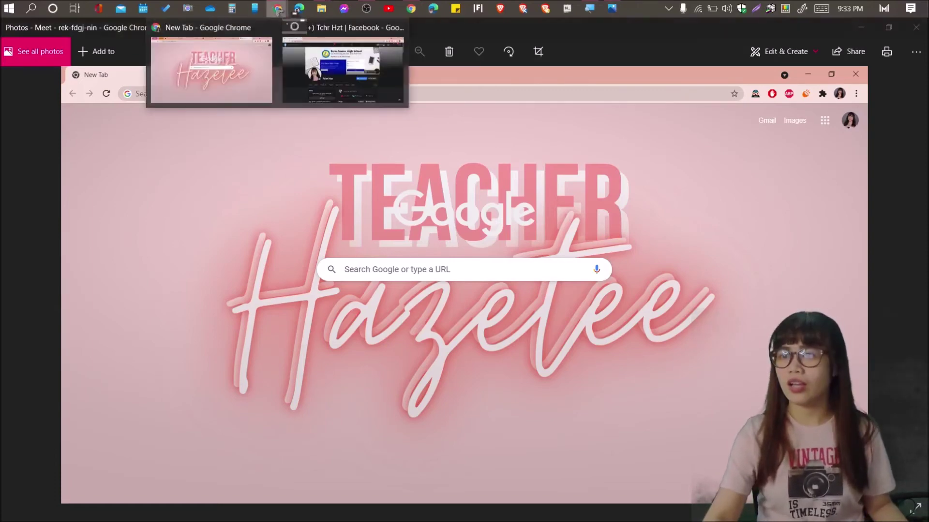
pyautogui.click(411, 36)
pyautogui.click(323, 84)
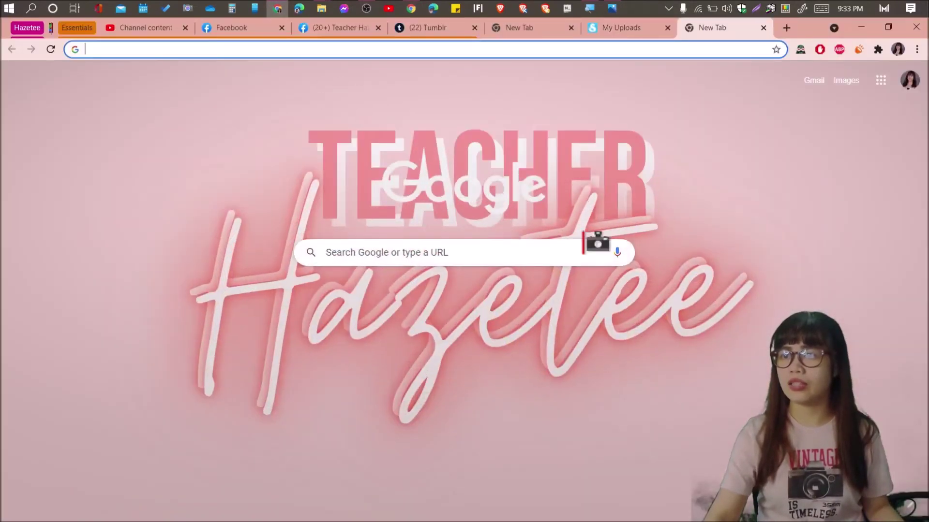
pyautogui.hotkey('ctrl', 'n')
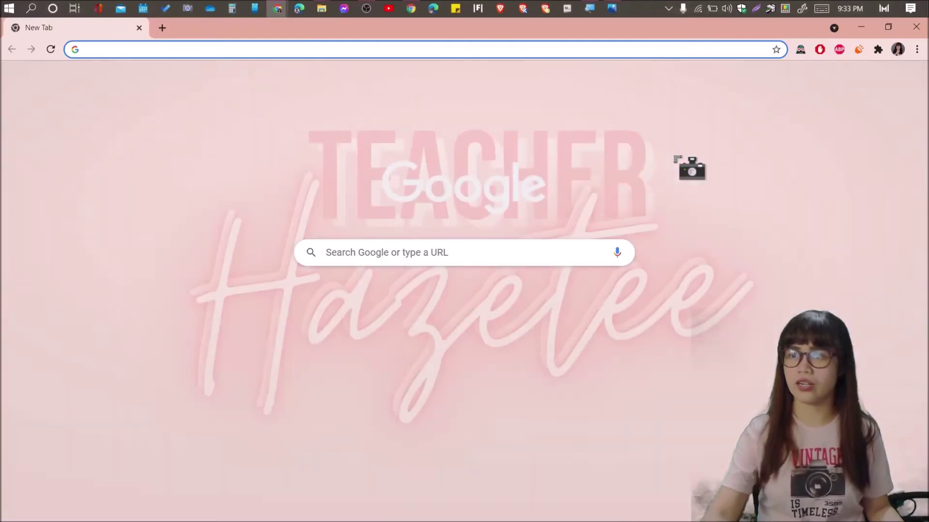
pyautogui.write('f')
pyautogui.press('Return')
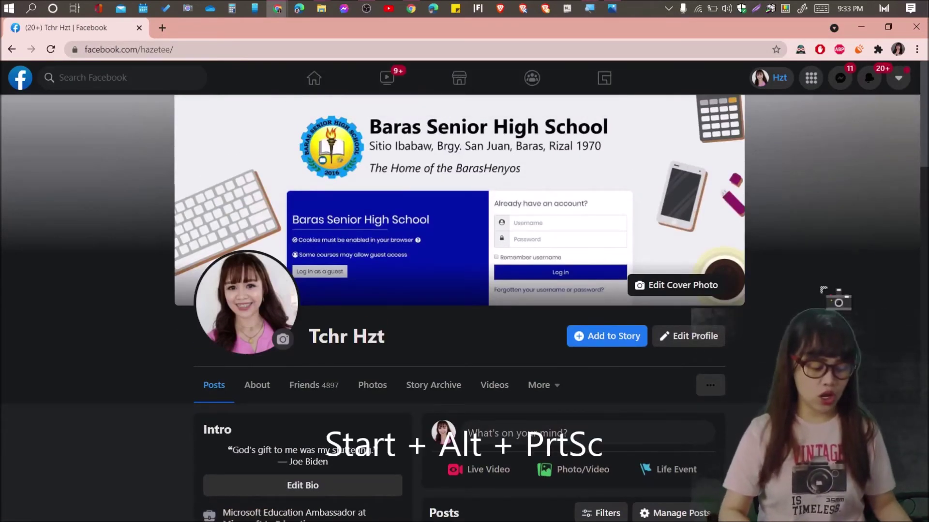
# Capture the Facebook page with Win+Alt+PrtSc and switch to the Captures folder
pyautogui.press('super+alt+Print')
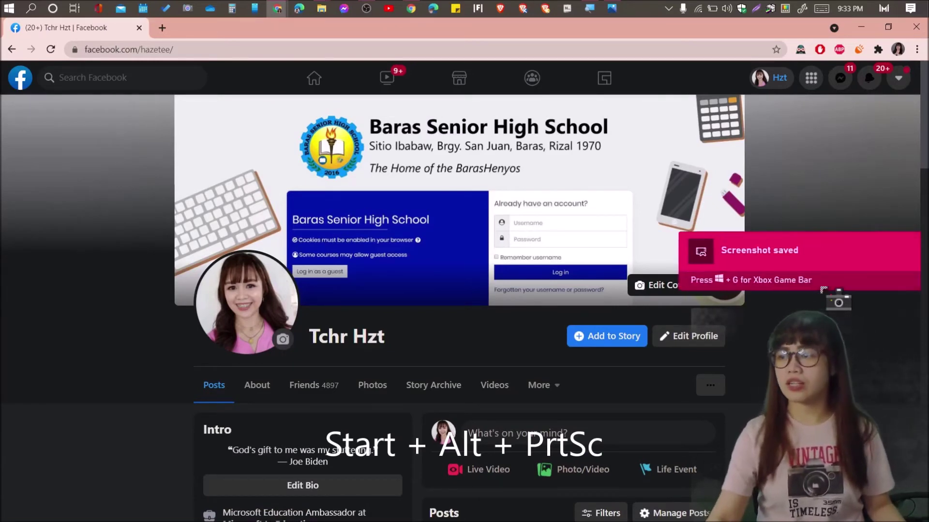
pyautogui.hotkey('alt', 'Tab')
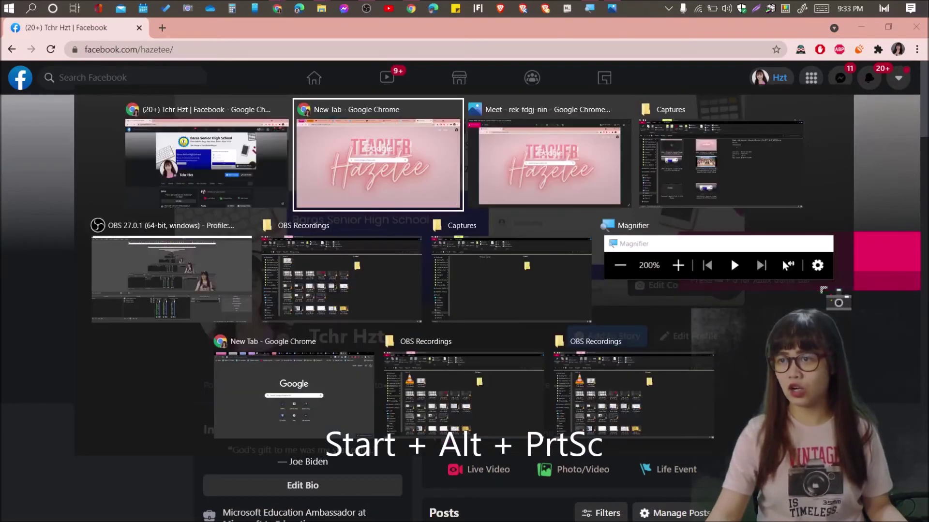
pyautogui.press('Tab')
pyautogui.press('Tab')
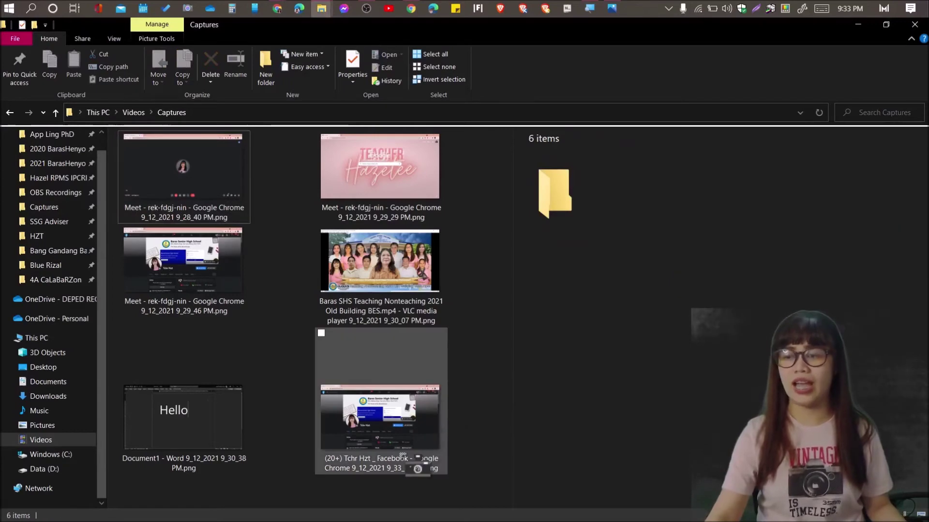
# Open the 9:33:17 PM Facebook screenshot in Photos, view it maximized, then close it
pyautogui.click(402, 455)
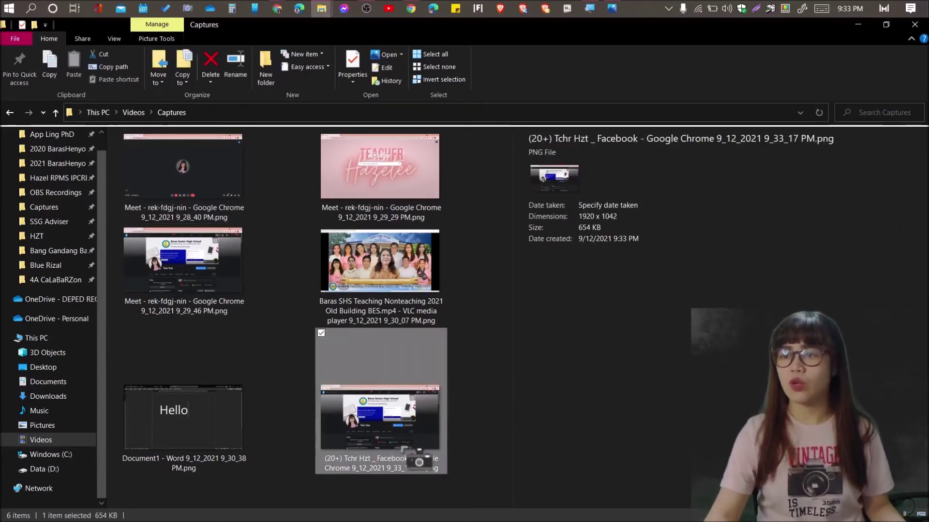
pyautogui.doubleClick(403, 450)
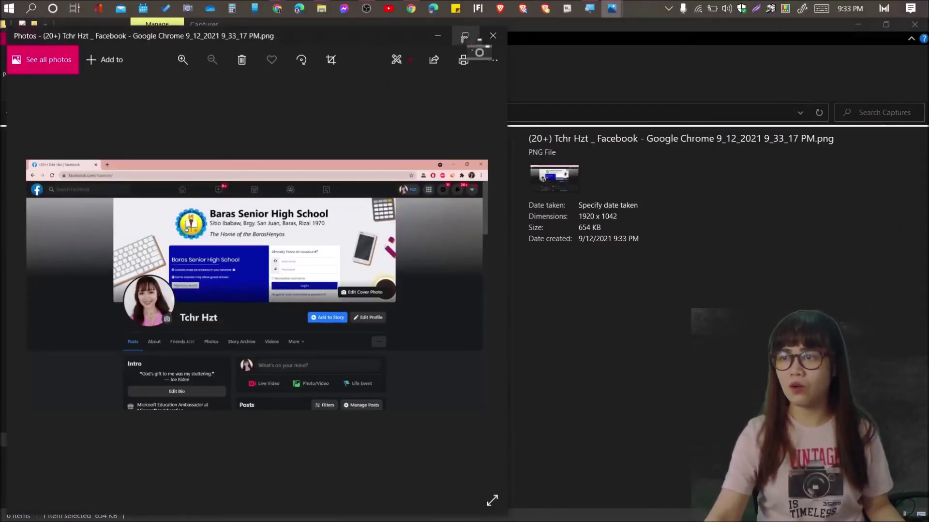
pyautogui.click(464, 36)
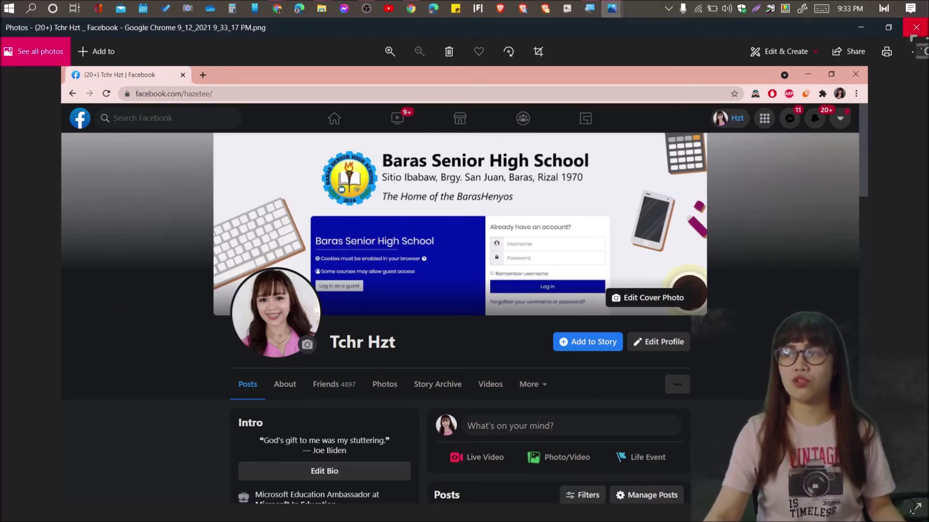
pyautogui.click(916, 28)
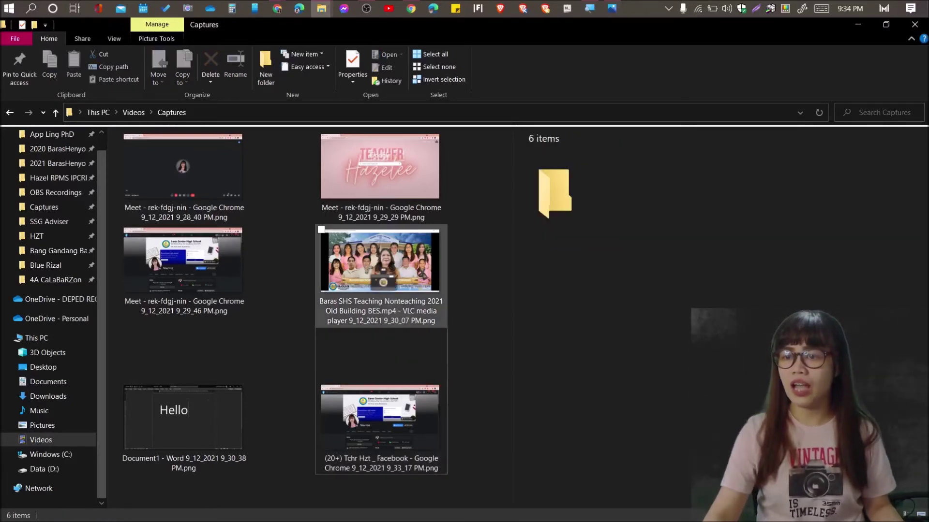
# Open the 9:30:07 PM Baras SHS VLC screenshot in Photos, then close it
pyautogui.doubleClick(380, 263)
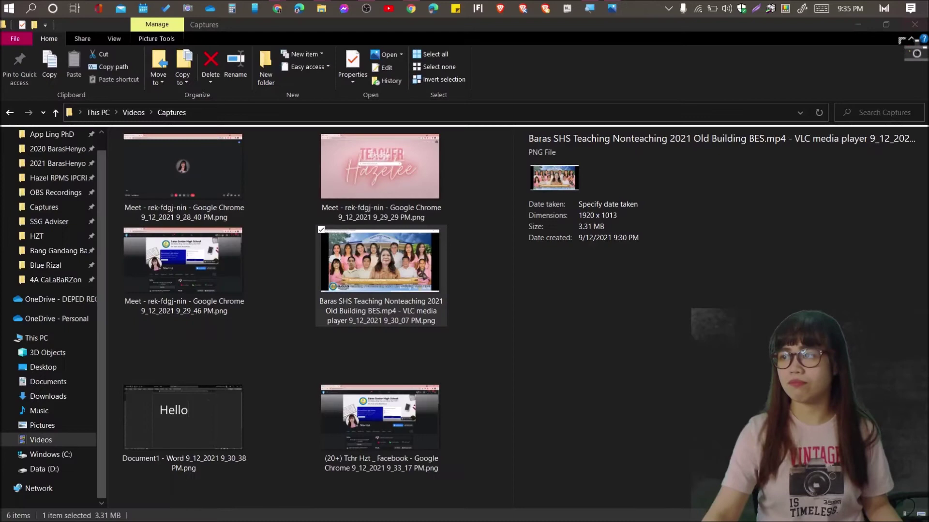
pyautogui.click(915, 27)
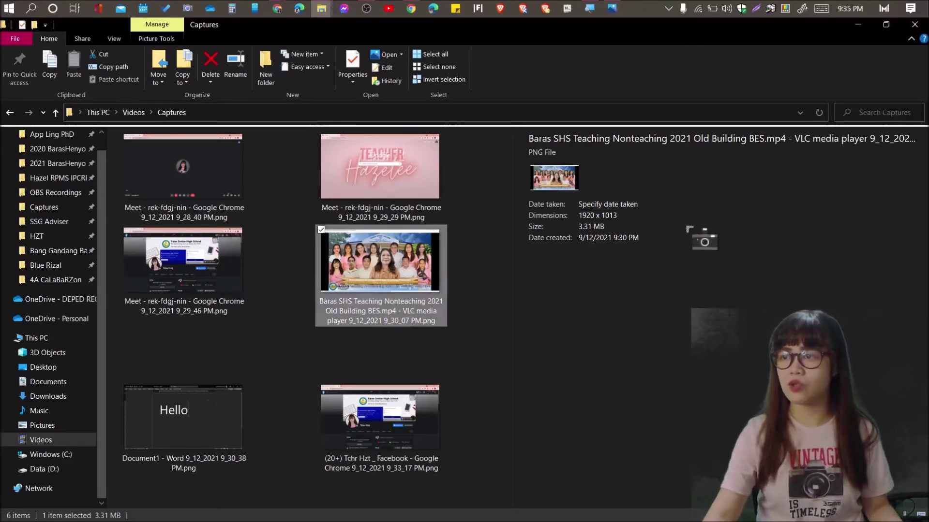
# Open the 9:30:38 PM Document1 - Word 'Hello' screenshot in Photos
pyautogui.click(167, 438)
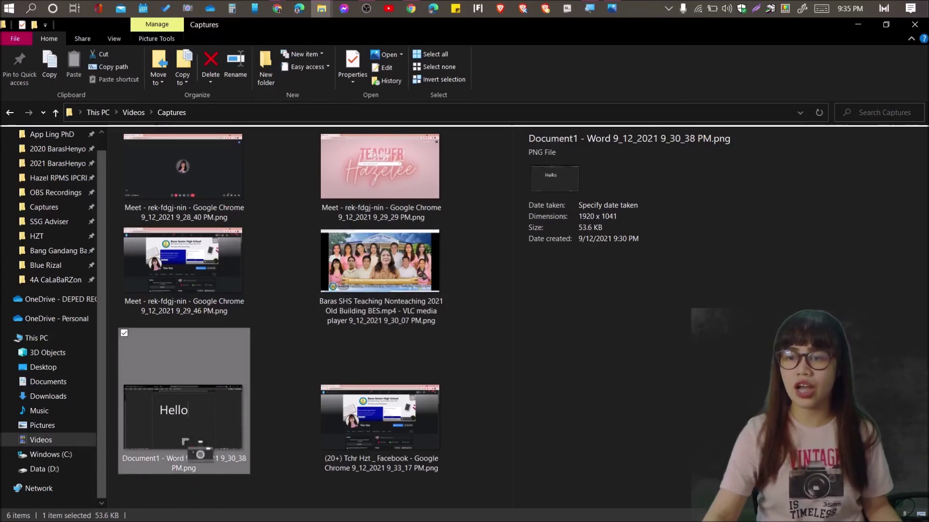
pyautogui.doubleClick(183, 431)
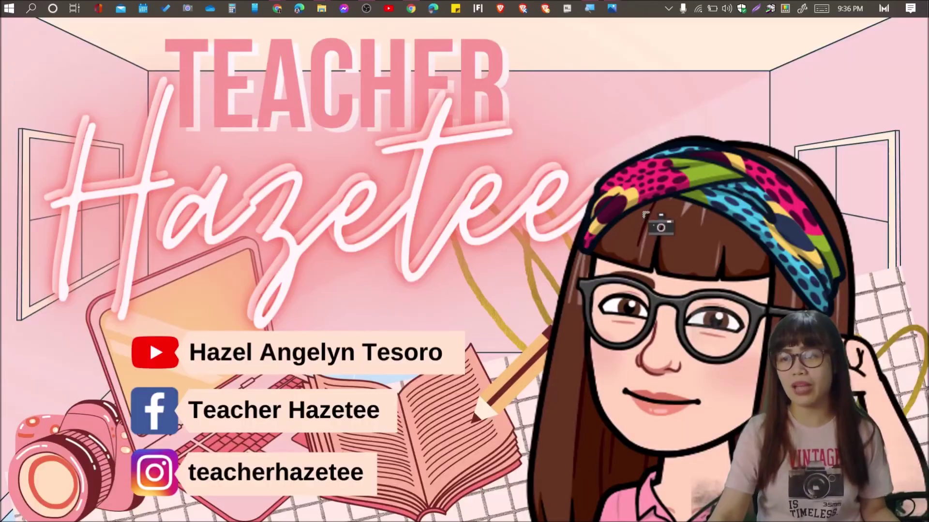
# Back in Captures, select the 9_29_29 PM screenshot and show the View tab layout options
pyautogui.hotkey('alt', 'Tab')
pyautogui.click(350, 184)
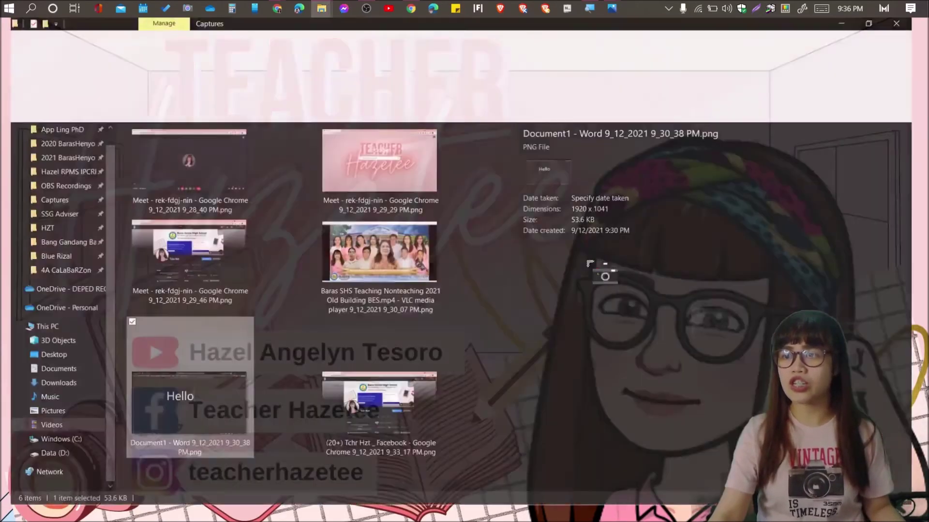
pyautogui.click(350, 184)
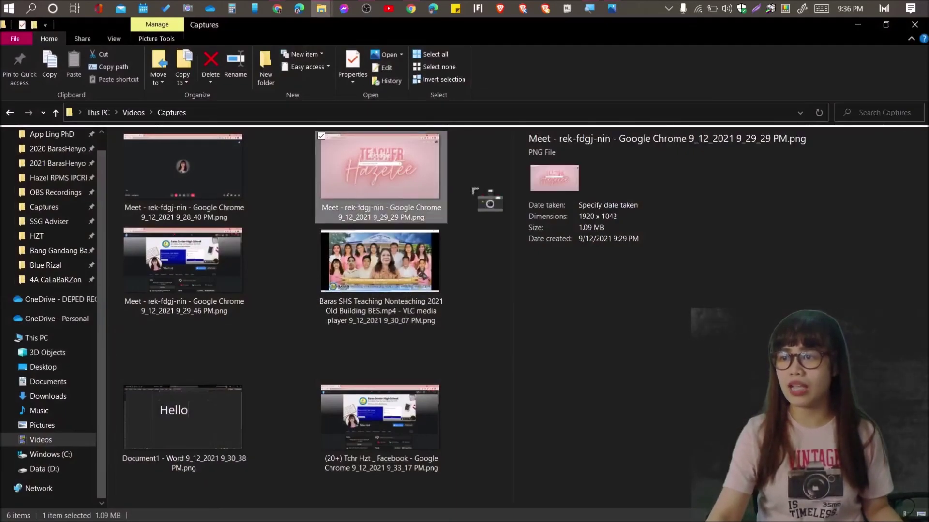
pyautogui.click(113, 41)
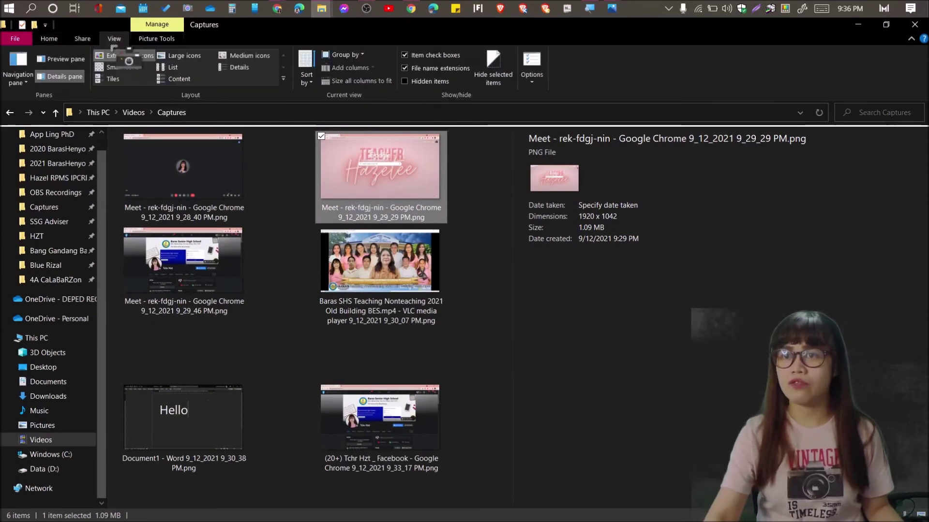
pyautogui.click(476, 227)
pyautogui.click(380, 167)
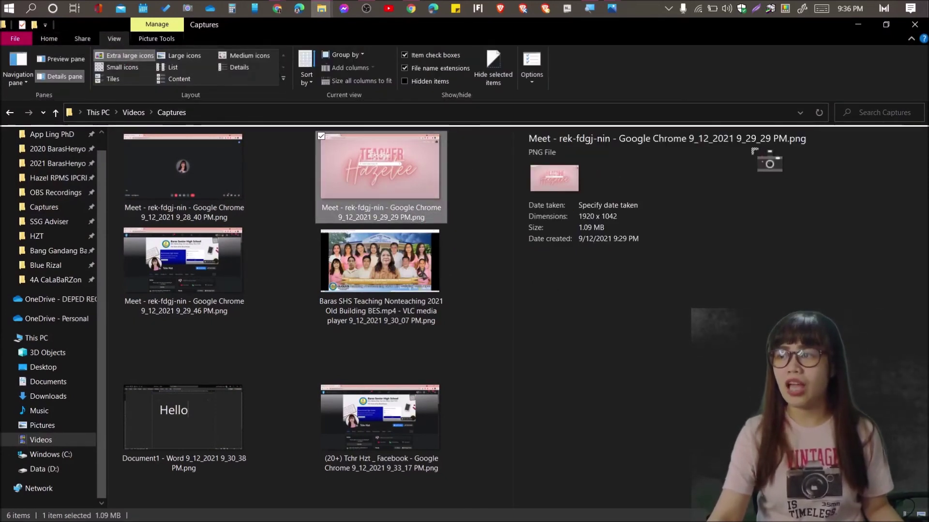